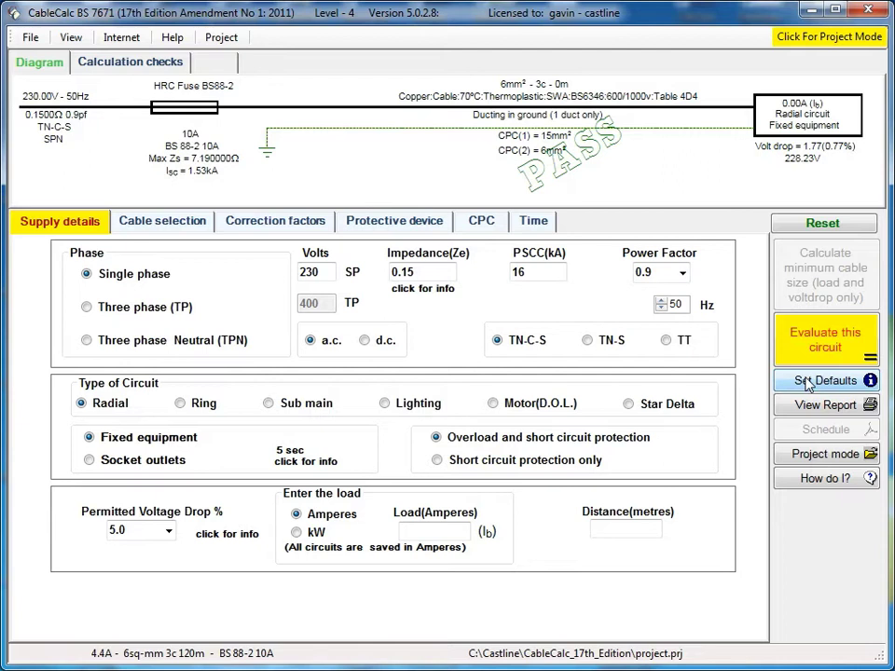
Set the circuit type to Lighting, then choose Highway lighting
{"action": "left_click", "coordinate": [384, 403]}
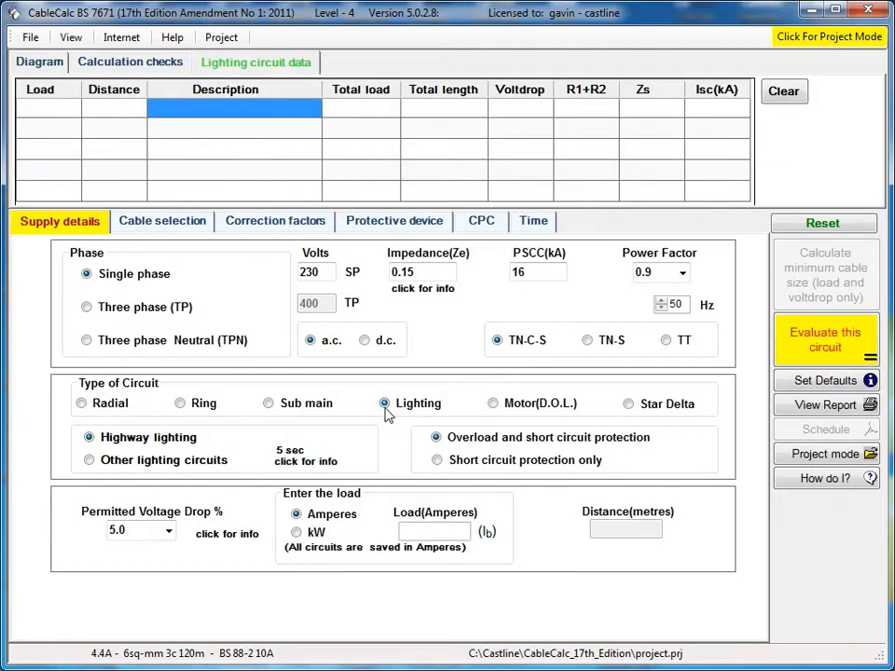
{"action": "left_click", "coordinate": [89, 439]}
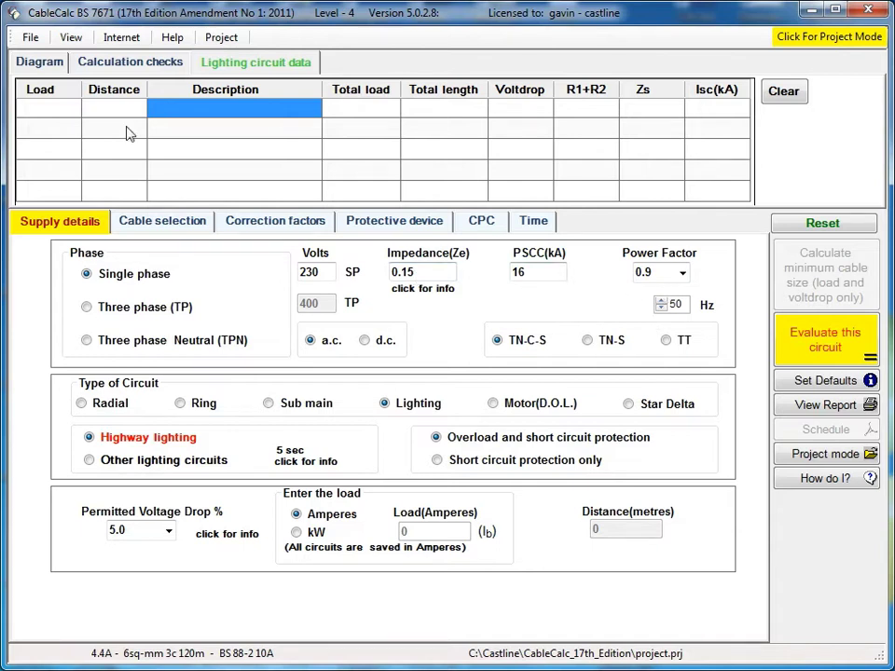
Add rows 'Column 1' and 'Column 2' to the lighting table, each 1.1 A at 30 m
{"action": "left_click", "coordinate": [52, 113]}
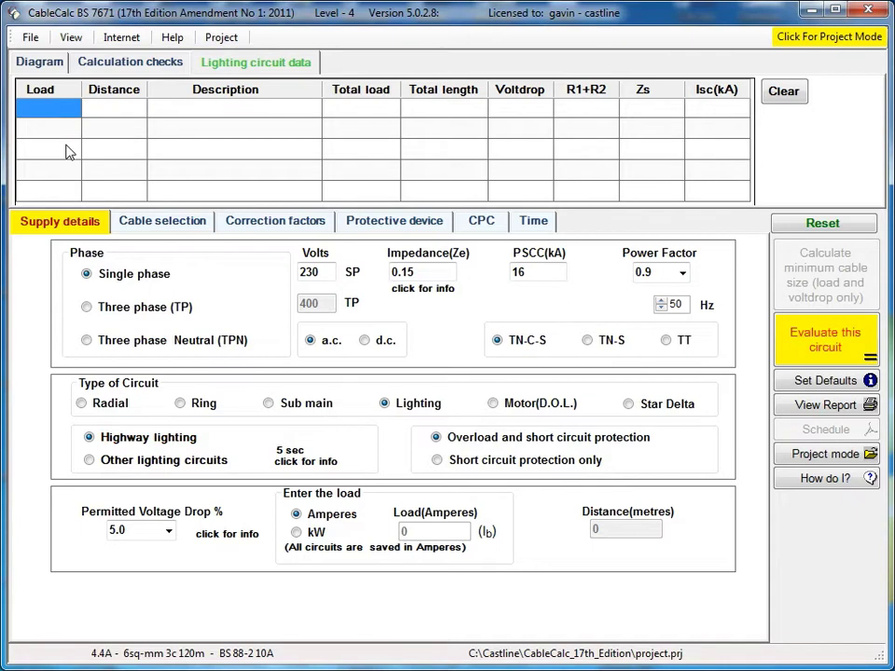
{"action": "type", "text": "1.1"}
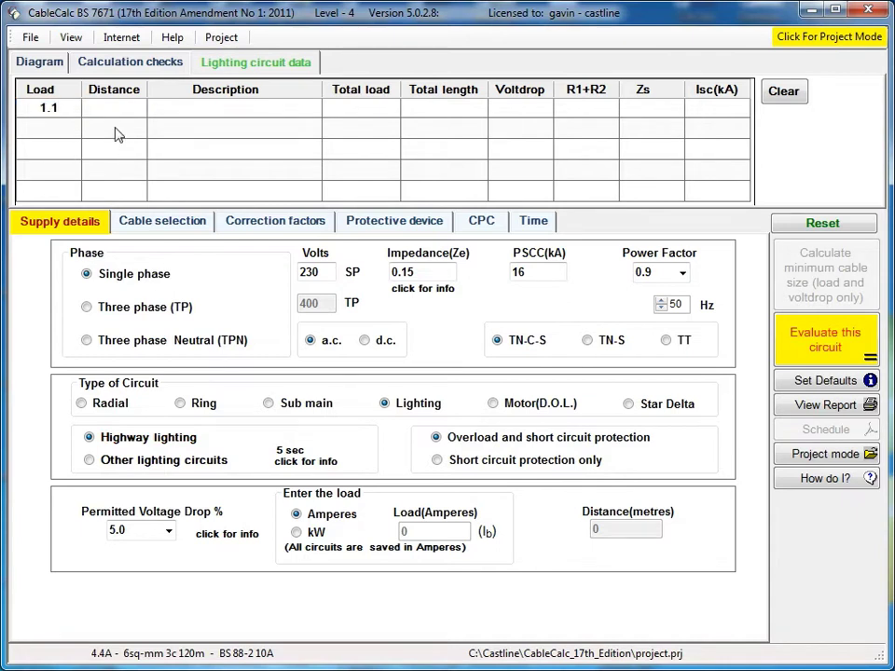
{"action": "left_click", "coordinate": [107, 116]}
{"action": "type", "text": "30"}
{"action": "left_click", "coordinate": [209, 118]}
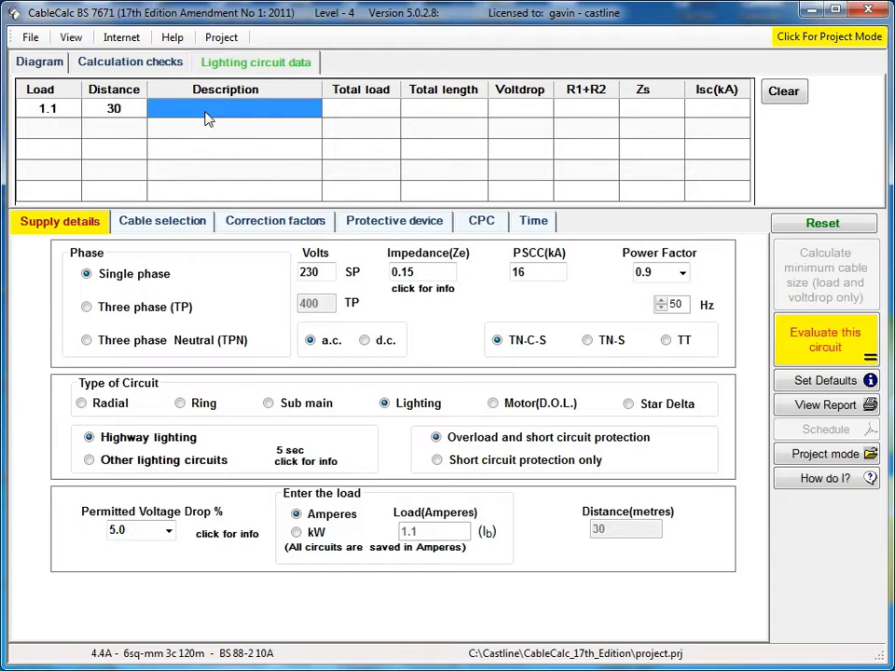
{"action": "type", "text": "Colu"}
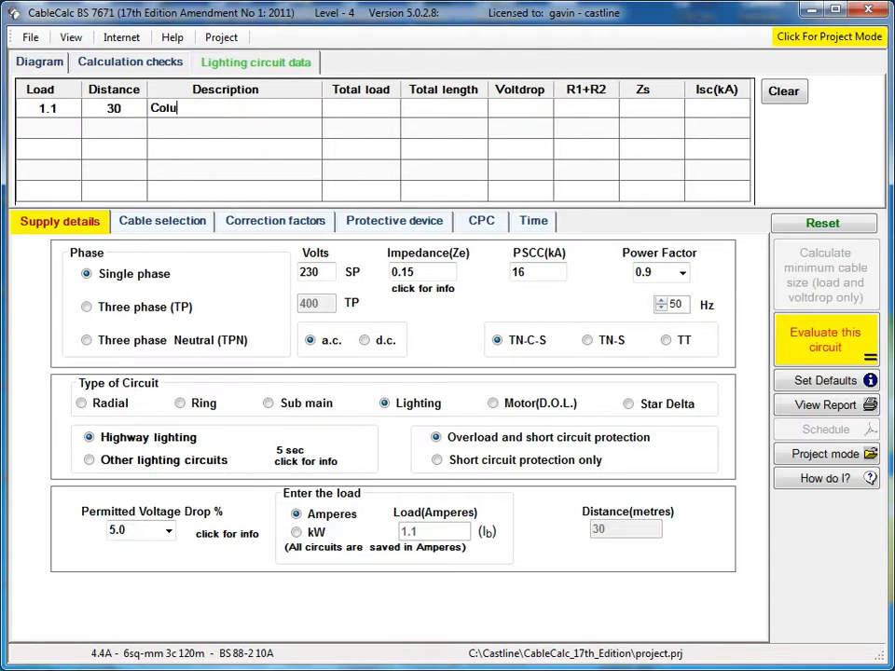
{"action": "type", "text": "mn 1"}
{"action": "left_click", "coordinate": [59, 137]}
{"action": "type", "text": "1.1"}
{"action": "key", "text": "Return"}
{"action": "left_click", "coordinate": [112, 136]}
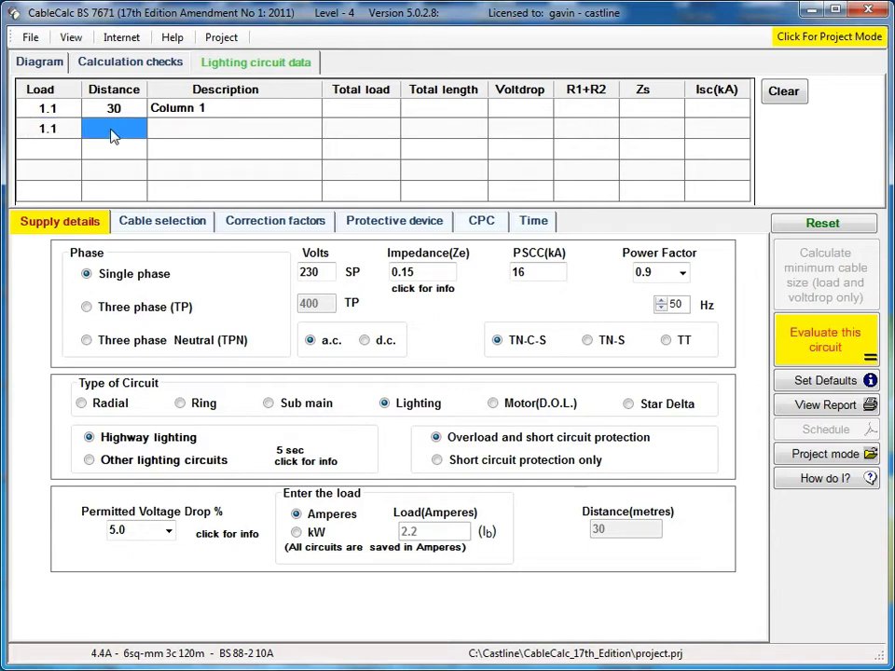
{"action": "type", "text": "30"}
{"action": "key", "text": "Return"}
{"action": "left_click", "coordinate": [169, 136]}
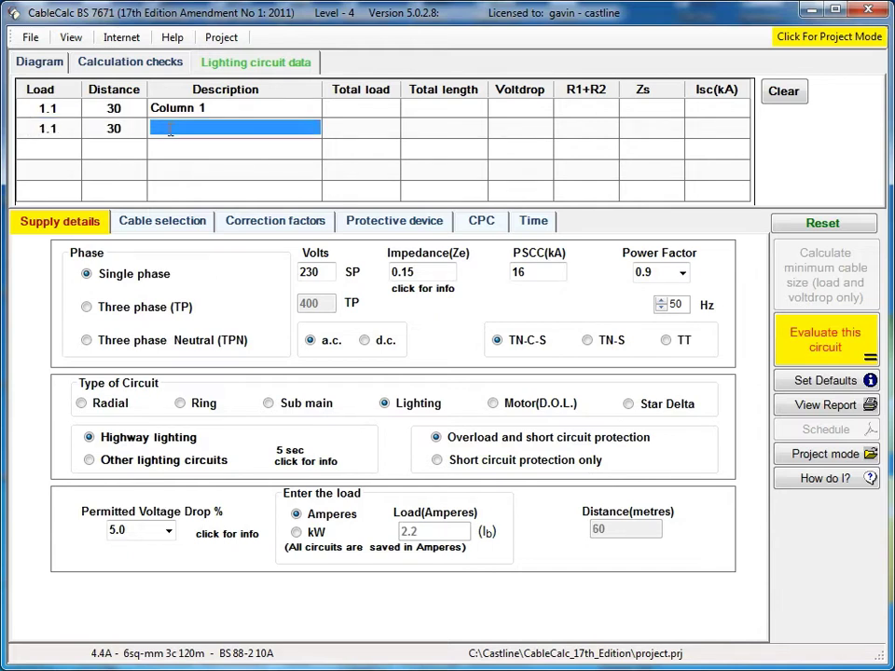
{"action": "type", "text": "Column 2"}
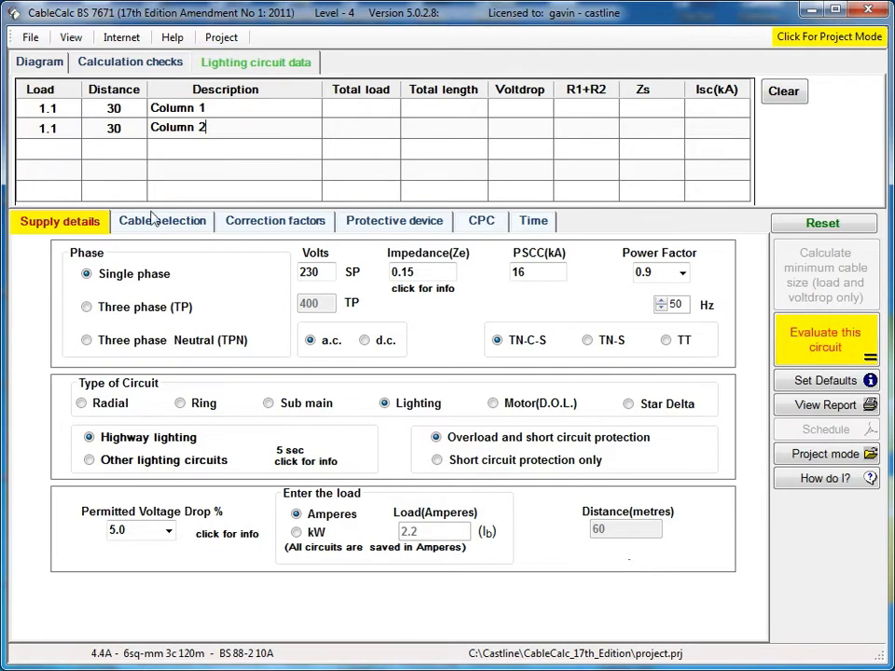
Add rows 'Column 3' and 'Column 4', each 1.1 A at 30 m
{"action": "left_click", "coordinate": [60, 148]}
{"action": "type", "text": "1.1"}
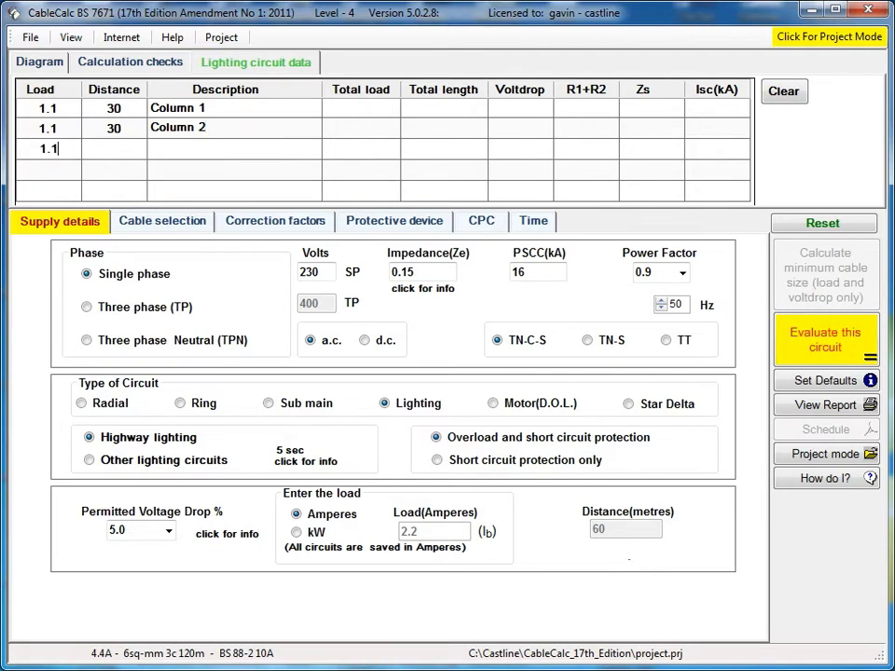
{"action": "left_click", "coordinate": [121, 148]}
{"action": "type", "text": "30"}
{"action": "left_click", "coordinate": [181, 151]}
{"action": "type", "text": "Clo"}
{"action": "key", "text": "BackSpace"}
{"action": "key", "text": "BackSpace"}
{"action": "type", "text": "olumn 3"}
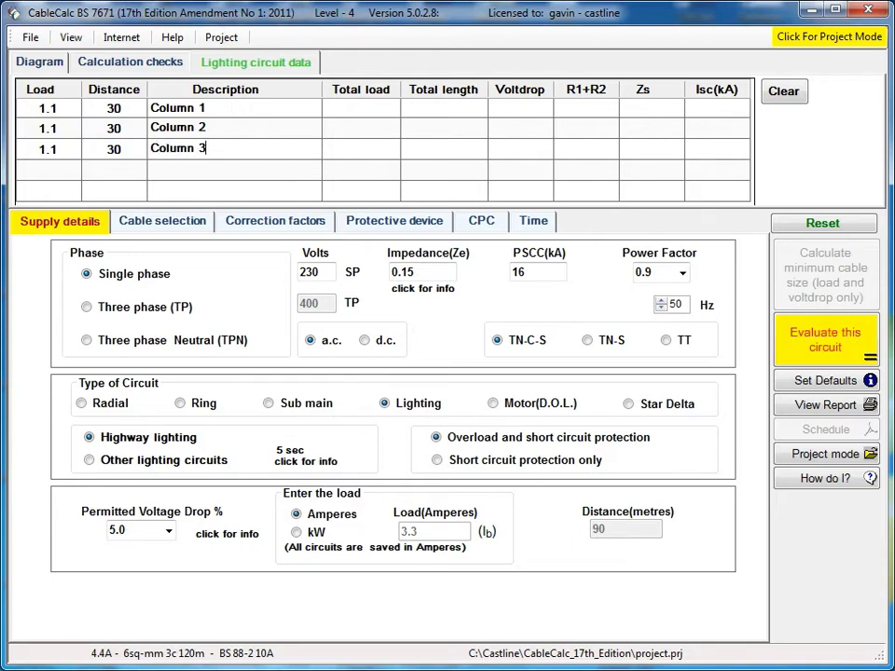
{"action": "left_click", "coordinate": [51, 167]}
{"action": "type", "text": "1.1"}
{"action": "key", "text": "Tab"}
{"action": "type", "text": "30"}
{"action": "left_click", "coordinate": [239, 170]}
{"action": "type", "text": "Col"}
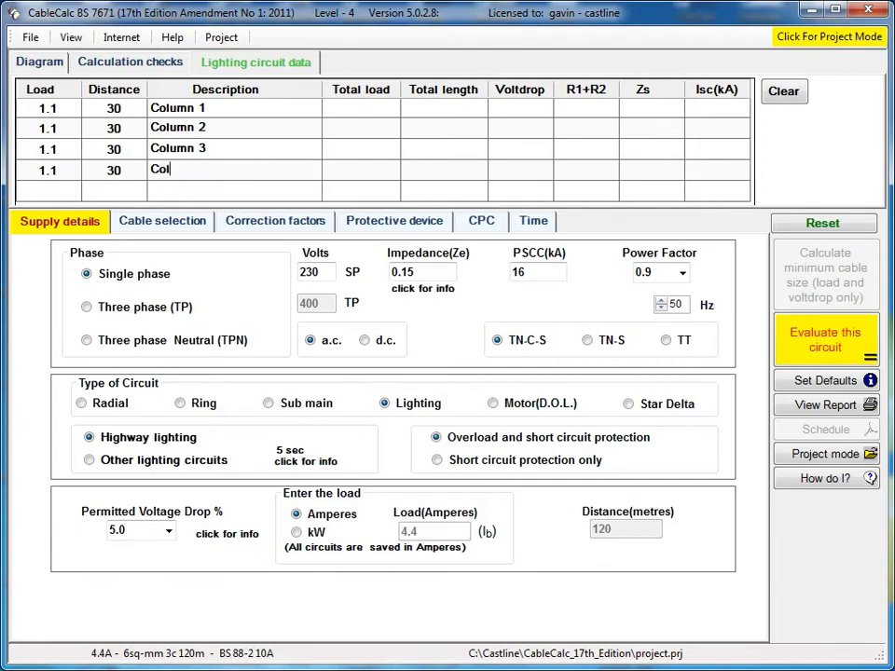
{"action": "type", "text": "umn 4"}
{"action": "left_click", "coordinate": [160, 224]}
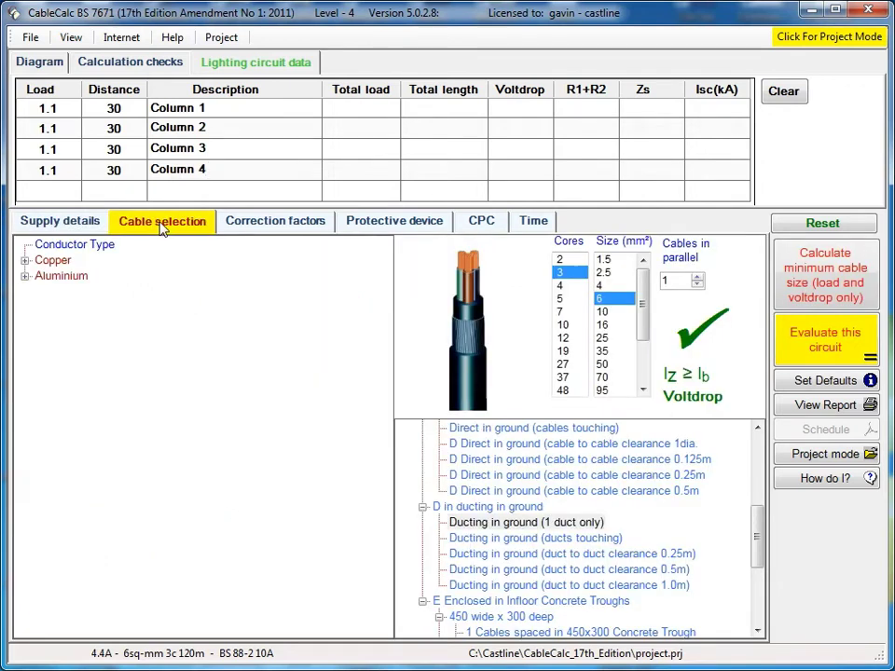
Choose copper thermoplastic 70°C ARMOURED multicore BS 6346 (SWA) cable
{"action": "left_click", "coordinate": [25, 261]}
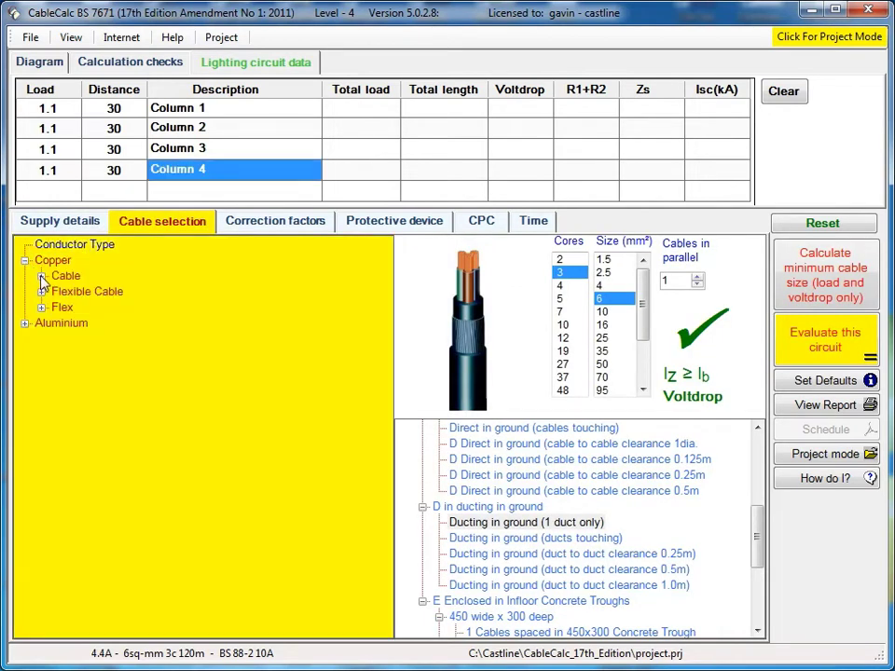
{"action": "left_click", "coordinate": [41, 277]}
{"action": "left_click", "coordinate": [57, 291]}
{"action": "left_click", "coordinate": [169, 324]}
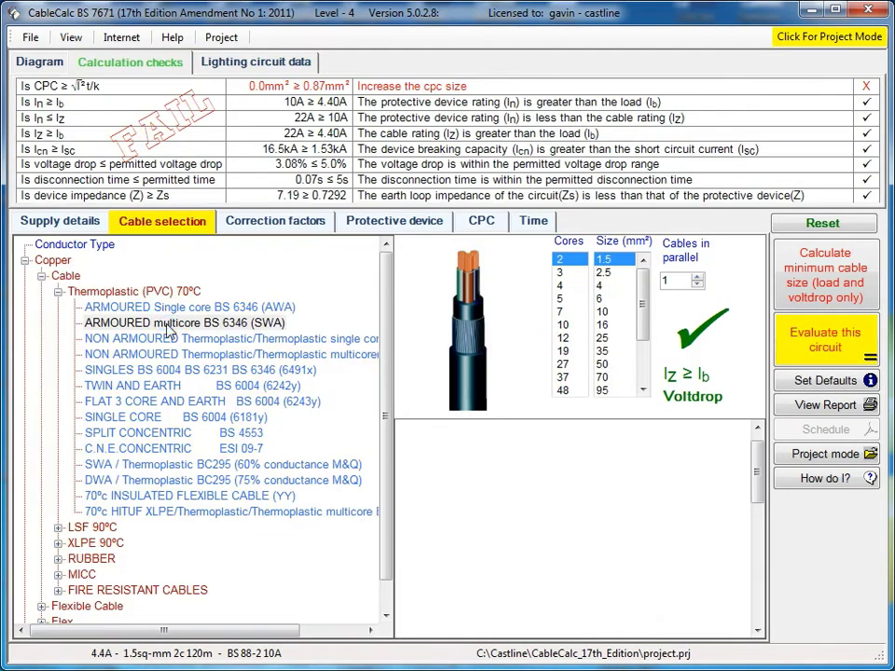
Set 3 cores, ducting in ground (1 duct only) and 6 mm² conductors
{"action": "left_click", "coordinate": [561, 273]}
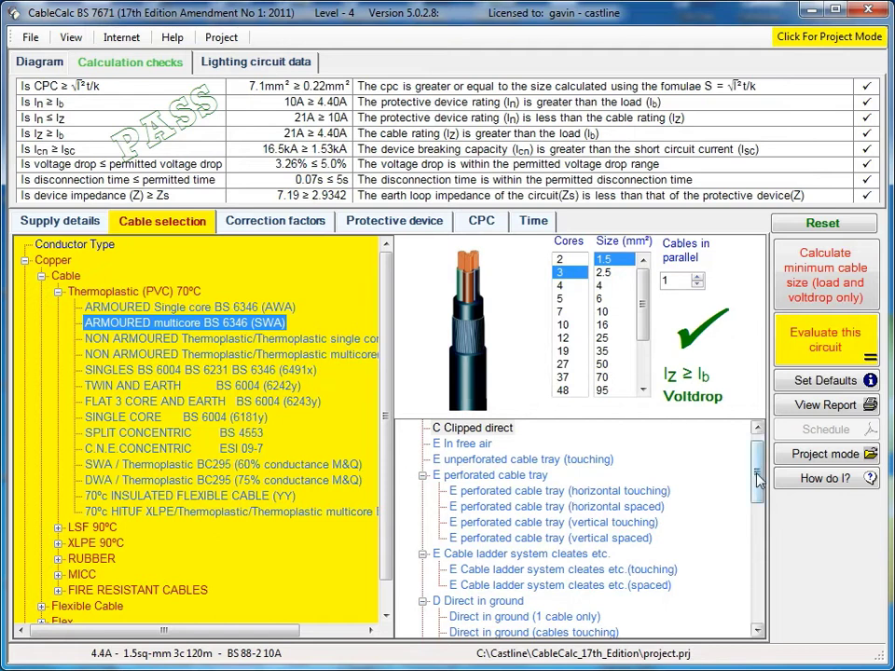
{"action": "left_click_drag", "start_coordinate": [757, 478], "coordinate": [758, 507]}
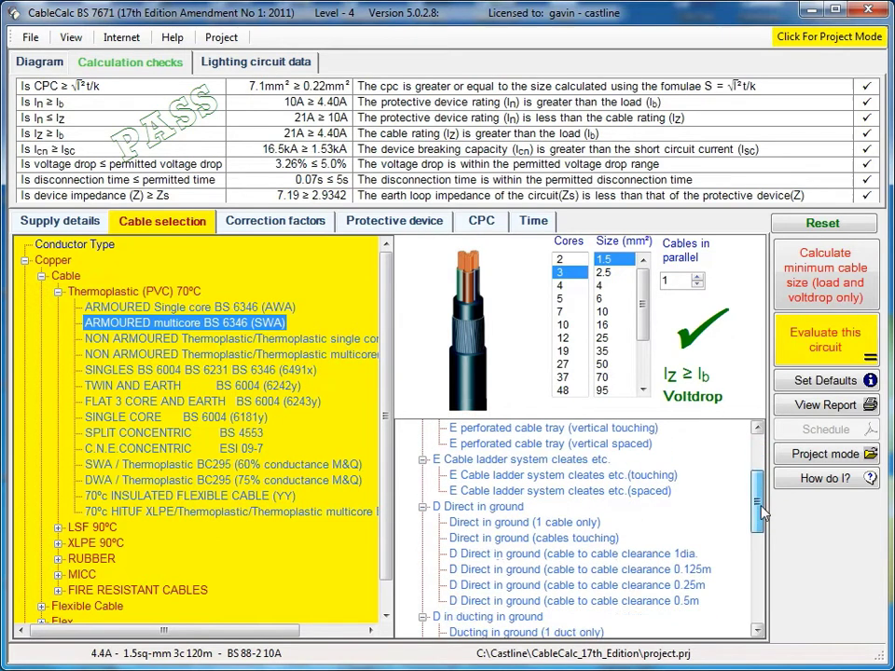
{"action": "left_click", "coordinate": [543, 553]}
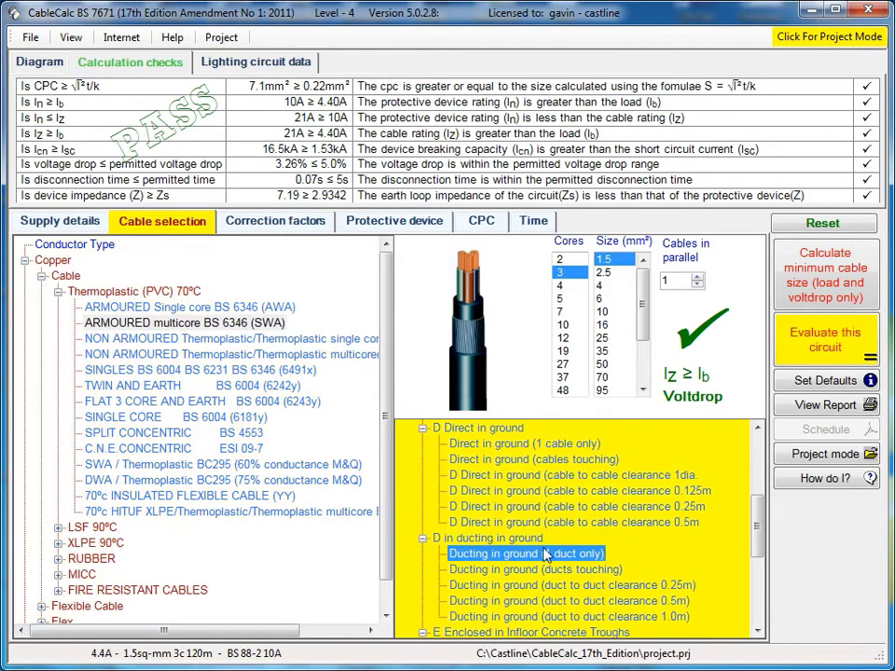
{"action": "left_click", "coordinate": [618, 300]}
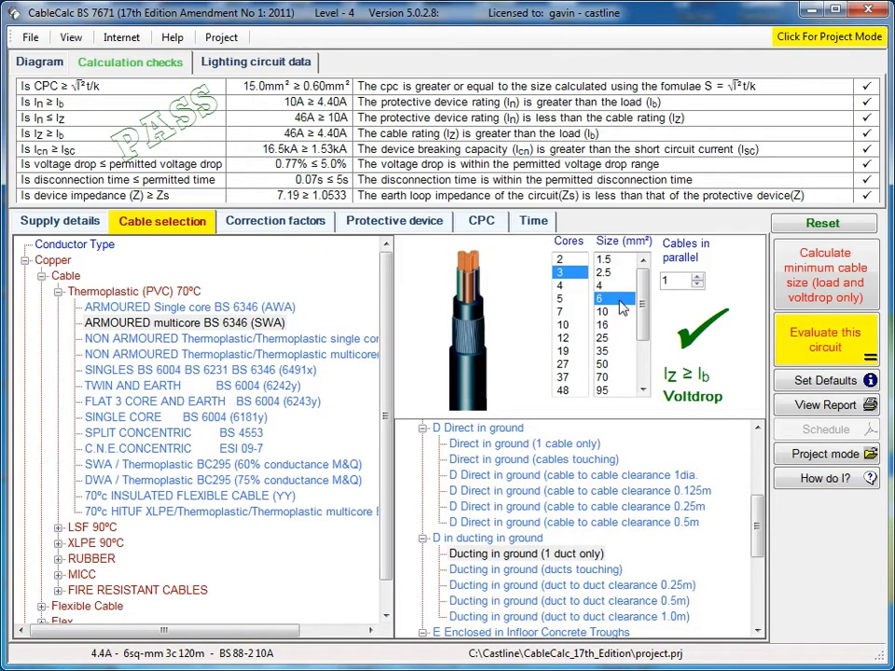
{"action": "left_click", "coordinate": [275, 224]}
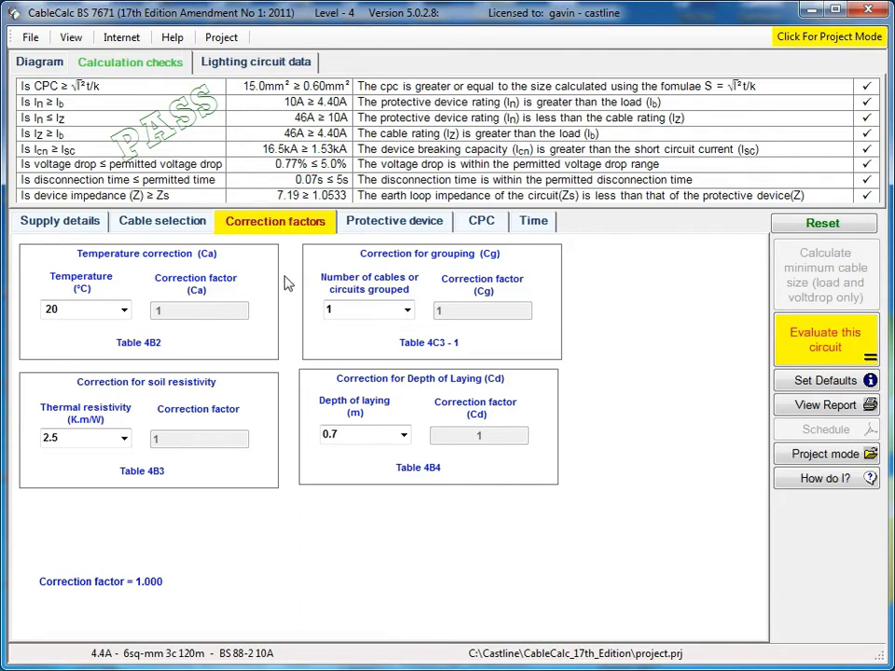
{"action": "left_click", "coordinate": [398, 224]}
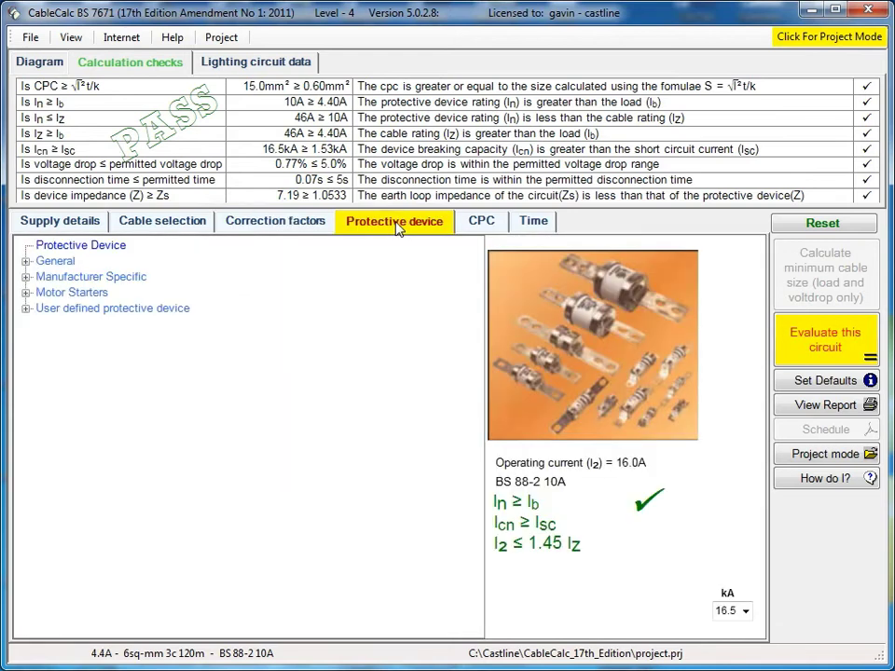
Pick the 10A HRC Fuse BS 88-2 under General > Cartridge Fuses > BS 88-2
{"action": "left_click", "coordinate": [26, 262]}
{"action": "left_click", "coordinate": [41, 356]}
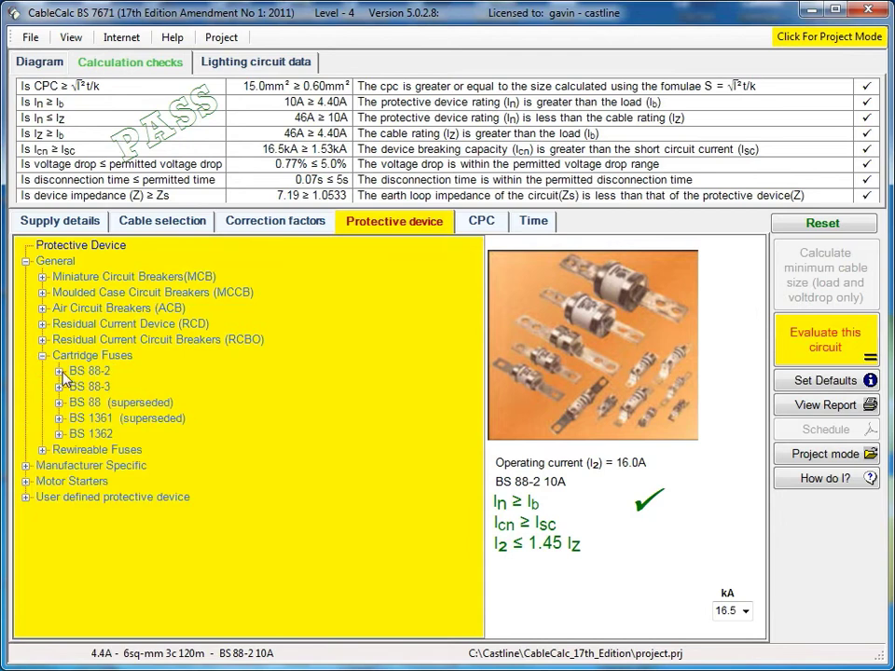
{"action": "left_click", "coordinate": [59, 371]}
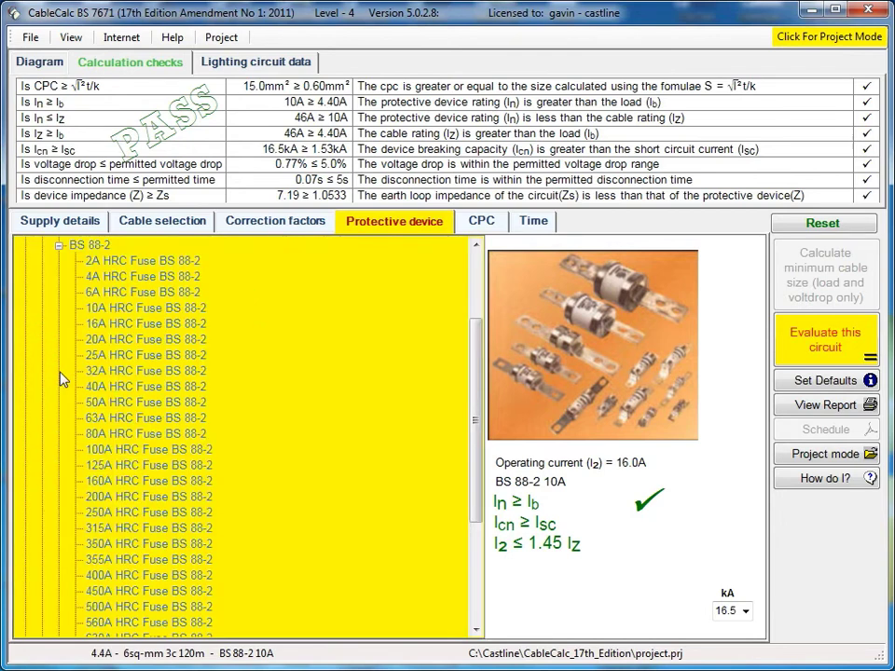
{"action": "left_click", "coordinate": [121, 311]}
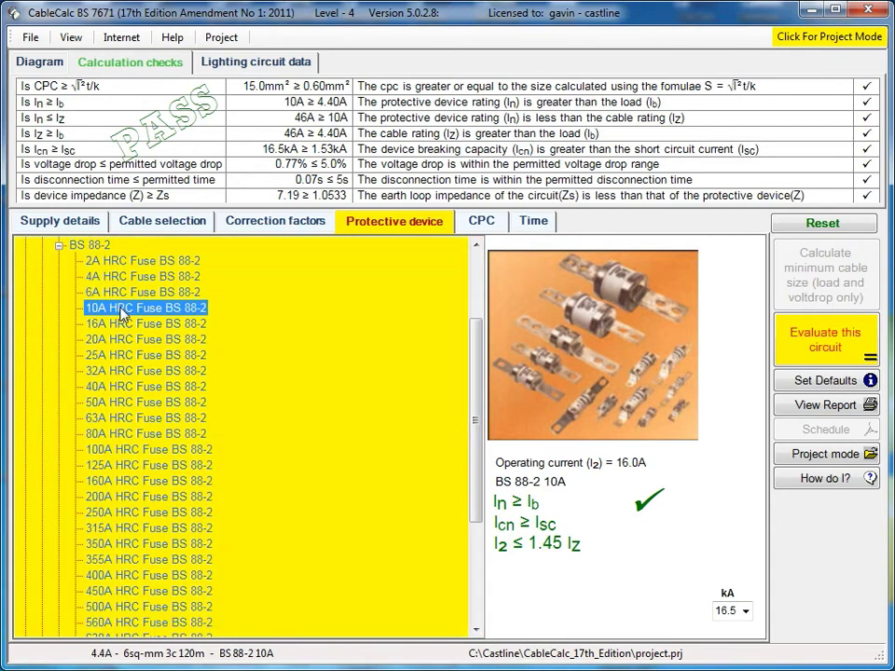
{"action": "left_click", "coordinate": [480, 224]}
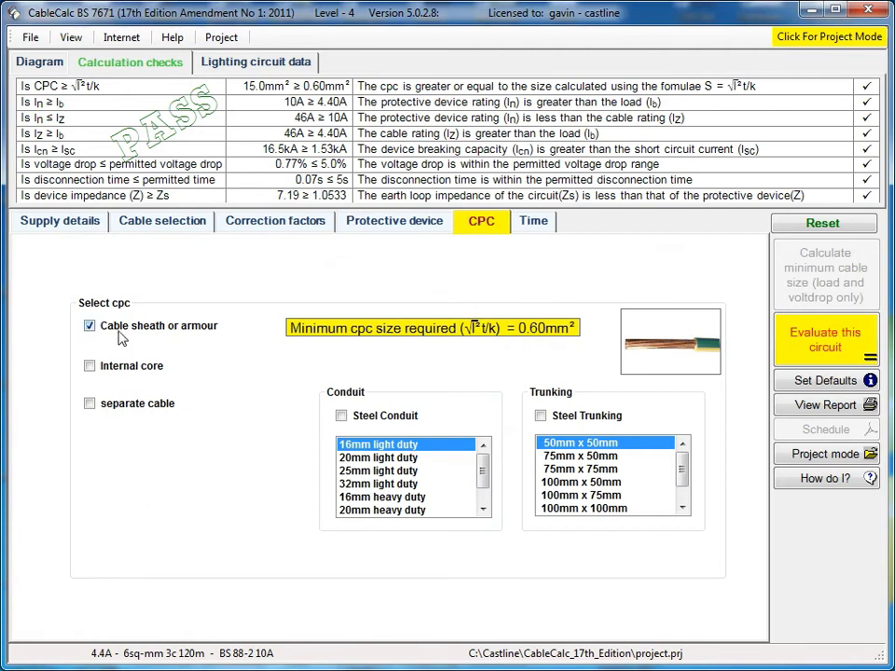
Tick Internal core as cpc, re-evaluate the circuit, and create its PDF report
{"action": "left_click", "coordinate": [90, 367]}
{"action": "left_click", "coordinate": [819, 348]}
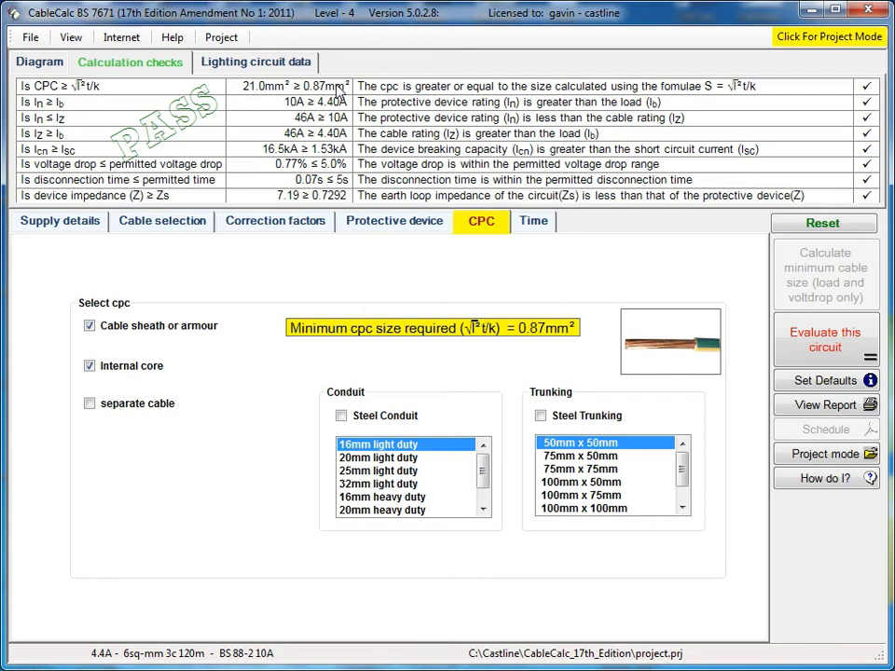
{"action": "left_click", "coordinate": [827, 406]}
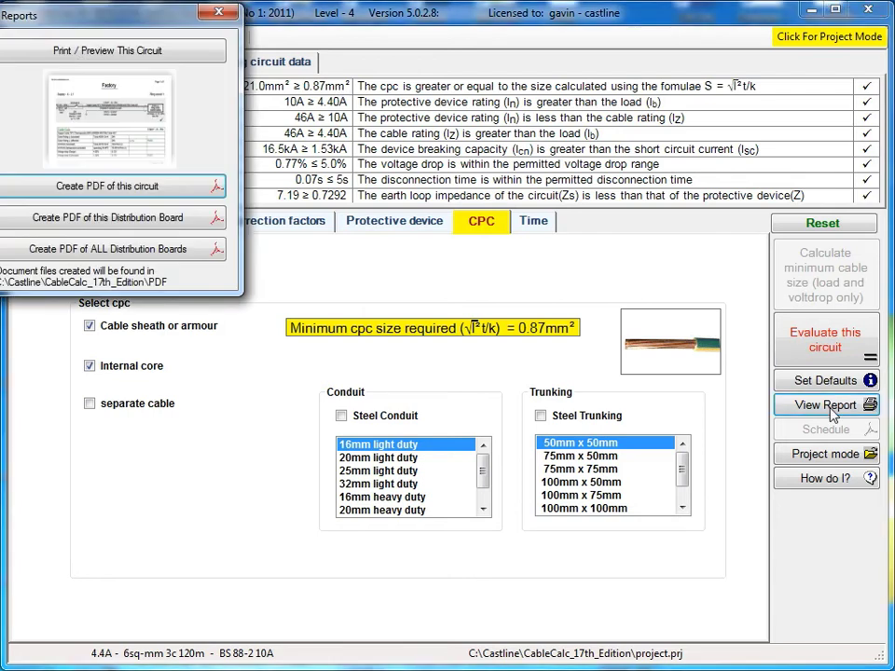
{"action": "left_click", "coordinate": [180, 197]}
{"action": "left_click", "coordinate": [207, 274]}
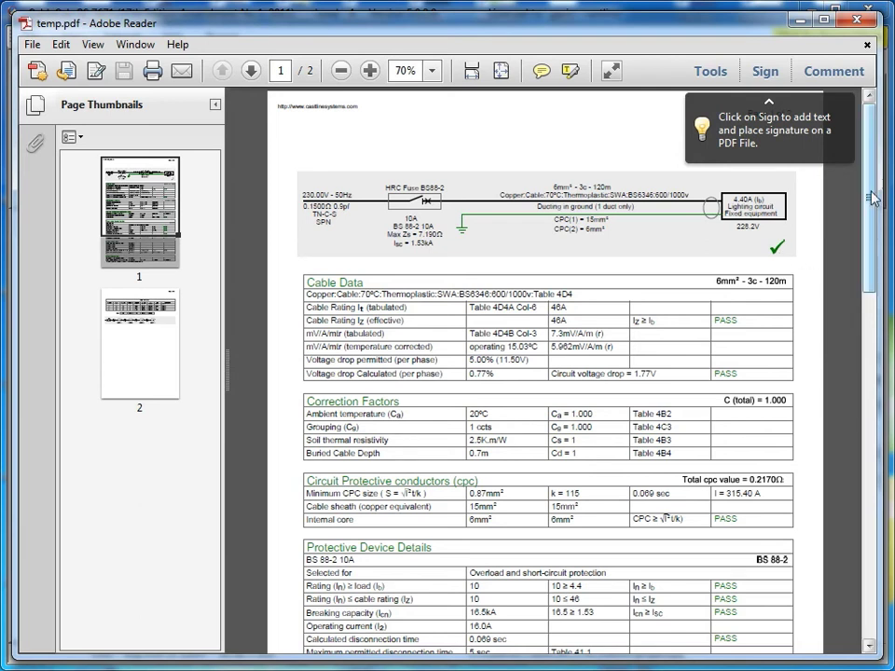
Scroll the report to page 2, showing the Columns 1–4 section table and route diagram
{"action": "left_click_drag", "start_coordinate": [873, 198], "coordinate": [876, 242]}
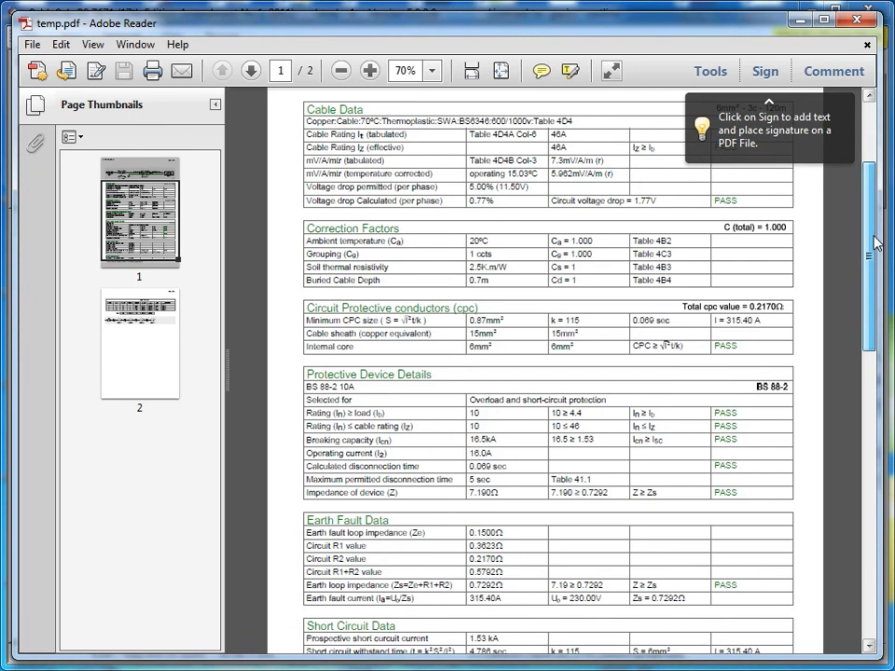
{"action": "left_click_drag", "start_coordinate": [876, 243], "coordinate": [872, 422]}
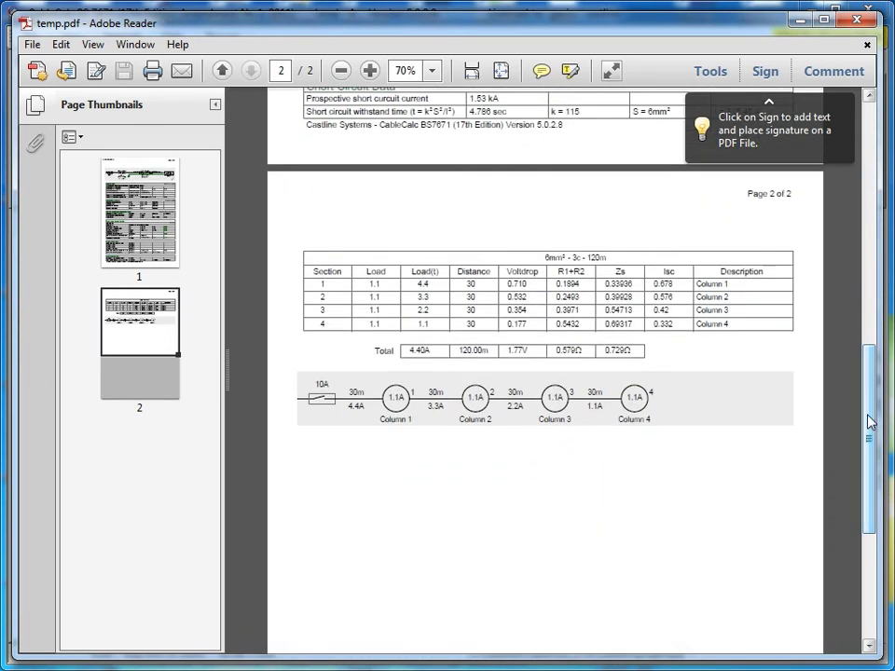